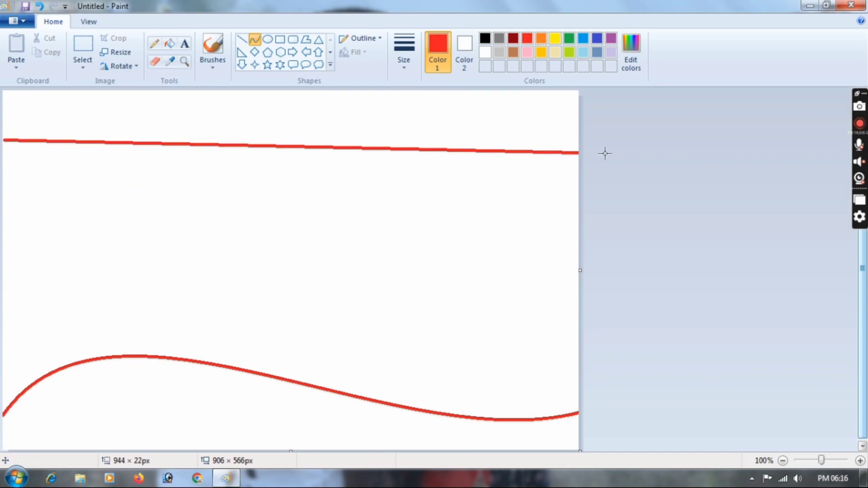
drag(94, 144, 109, 25)
drag(384, 96, 385, 110)
key(ctrl+z)
Step: Draw a red S-shaped curve across the full width near the canvas's upper edge, arching up then dipping down
drag(4, 127, 617, 119)
drag(105, 129, 121, 2)
drag(475, 120, 505, 283)
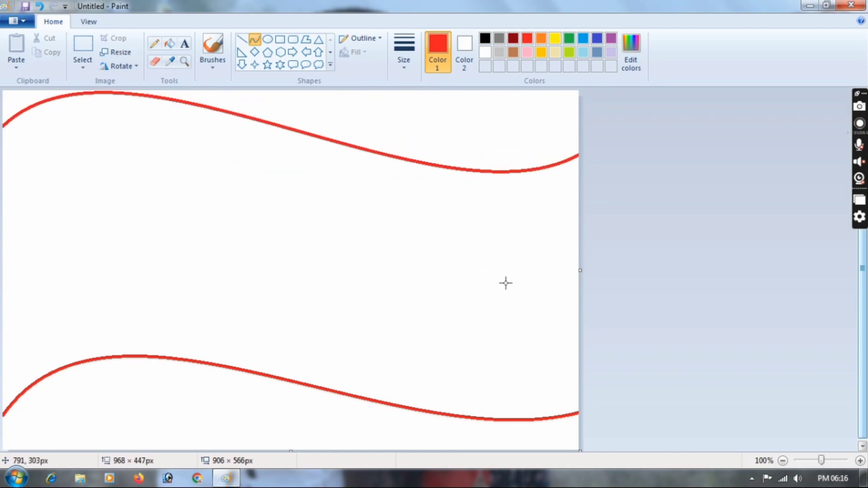
Step: Fill the areas above the upper curve and below the lower curve with red
click(167, 45)
click(497, 113)
click(407, 434)
Step: Mix a custom pink (red 240, green 26, blue 159) and draw an S-shaped curve in it below the upper red area
click(630, 52)
click(538, 169)
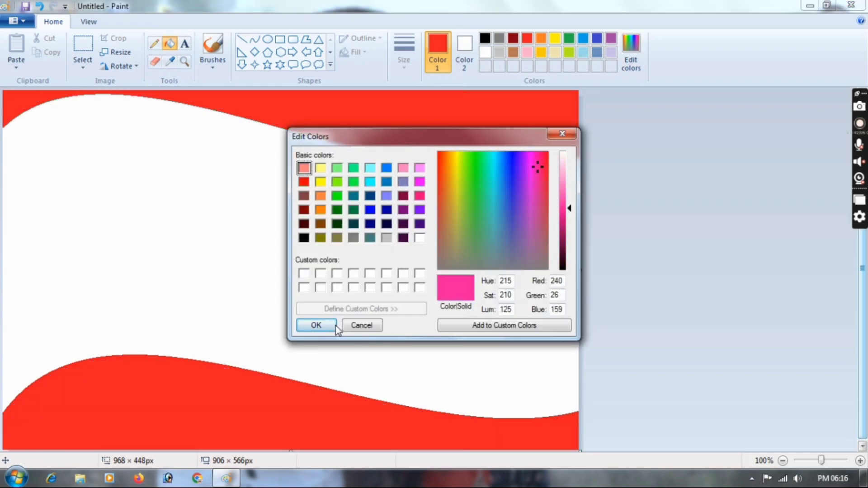
click(315, 325)
click(255, 41)
mouse_move(3, 196)
mouse_down()
mouse_move(232, 188)
mouse_move(578, 195)
mouse_up()
mouse_move(99, 196)
mouse_down()
mouse_move(68, 75)
mouse_move(392, 275)
mouse_move(442, 393)
mouse_up()
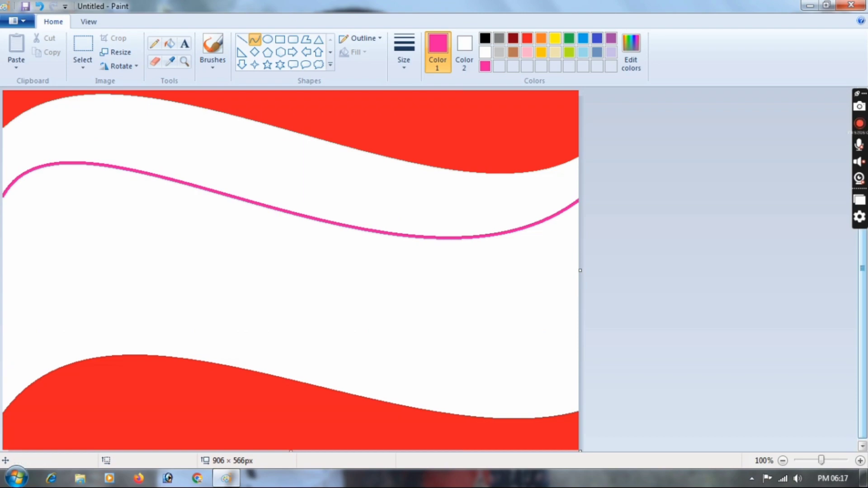
Step: Draw a second pink S-shaped curve across the canvas just above the lower red area
drag(3, 339, 626, 353)
drag(58, 337, 68, 196)
mouse_move(371, 298)
mouse_down()
mouse_move(387, 382)
mouse_move(400, 385)
mouse_up()
Step: Fill the two bands next to the red areas with the custom pink and the middle band with light rose
click(168, 45)
click(253, 158)
click(271, 341)
click(528, 53)
click(281, 253)
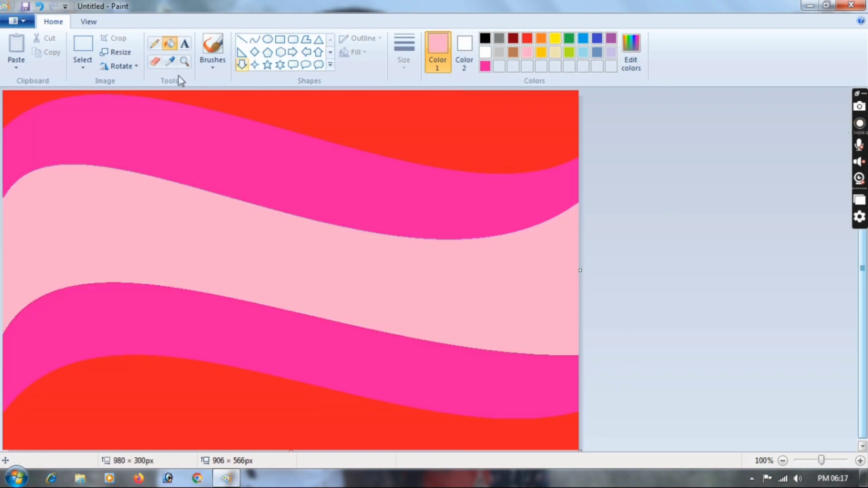
Step: Shrink the whole picture using the value 5 and enlarge it back to 906 × 566 px, blurring the bands into a soft gradient
click(118, 52)
click(153, 101)
text(5)
key(Return)
click(120, 53)
click(45, 171)
click(156, 100)
click(167, 144)
text(66)
key(Return)
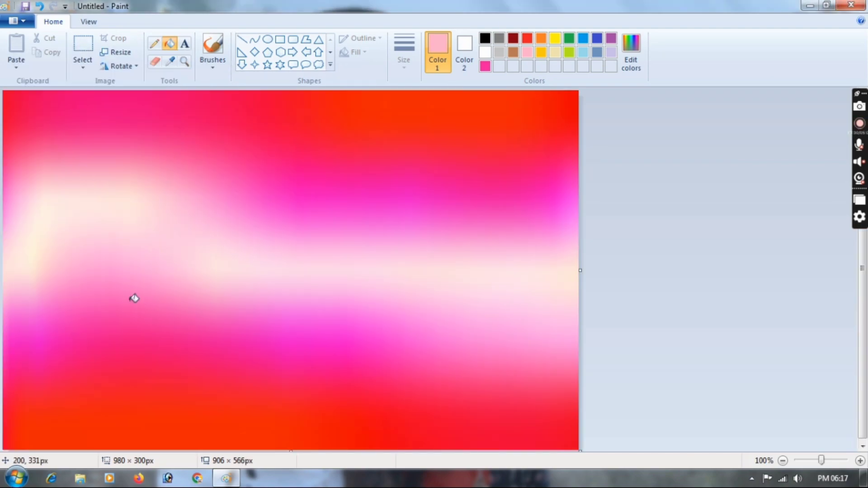
click(83, 65)
click(100, 140)
drag(291, 451, 291, 336)
right_click(258, 192)
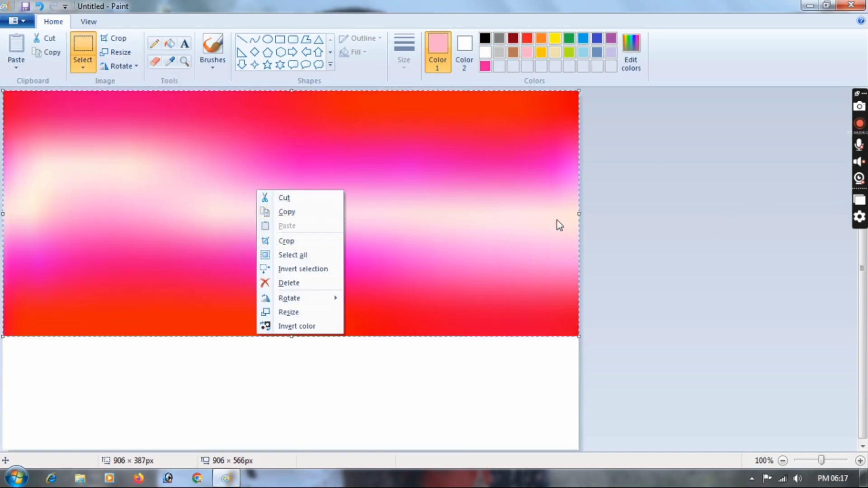
click(707, 220)
key(ctrl+z)
click(120, 53)
key(Escape)
Step: Select the whole picture and squash it vertically, leaving a white strip about one fifth of the canvas height below it
click(82, 66)
click(104, 139)
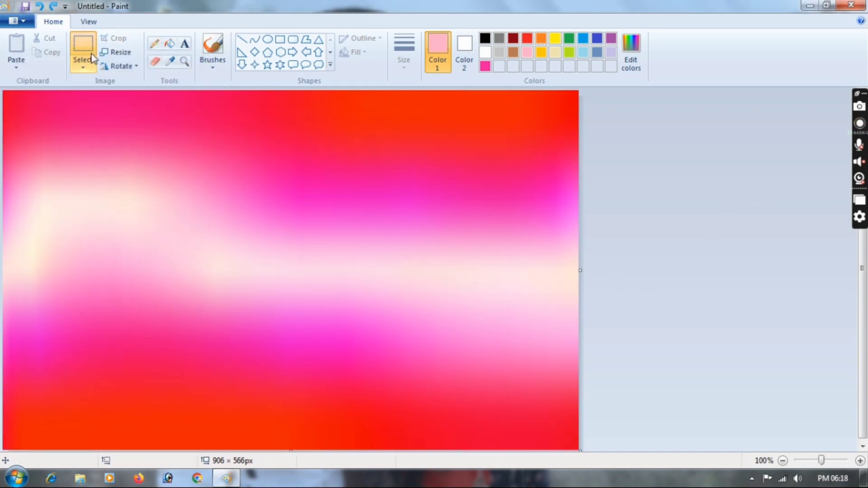
drag(291, 449, 292, 382)
click(737, 323)
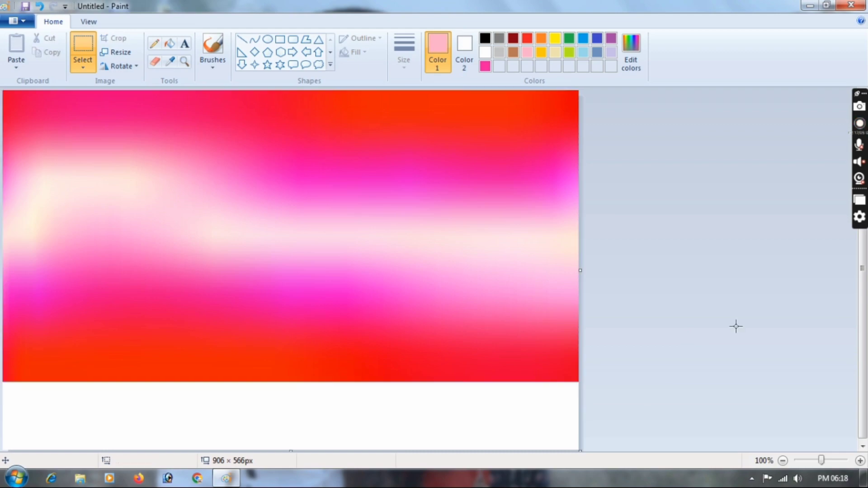
Step: Fill the white strip below the gradient with gold
click(555, 38)
click(169, 44)
click(405, 443)
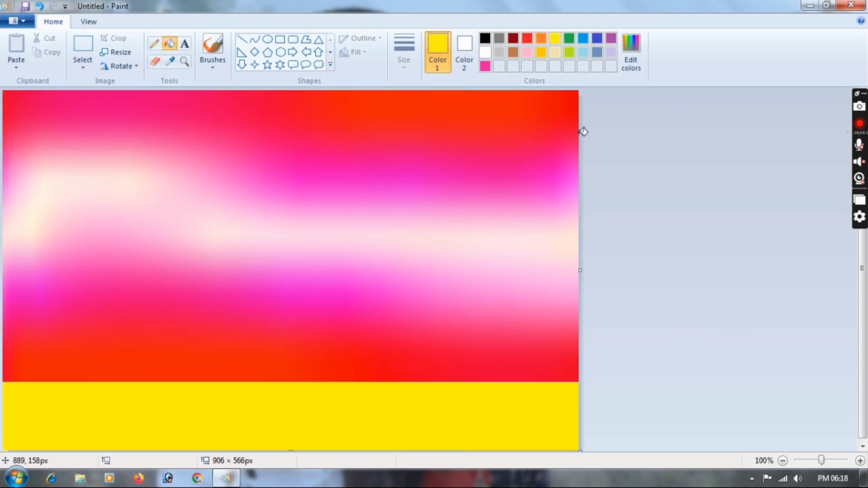
click(406, 443)
Step: Draw a thick black horizontal line along the boundary between the gradient and the gold strip
click(241, 39)
click(485, 38)
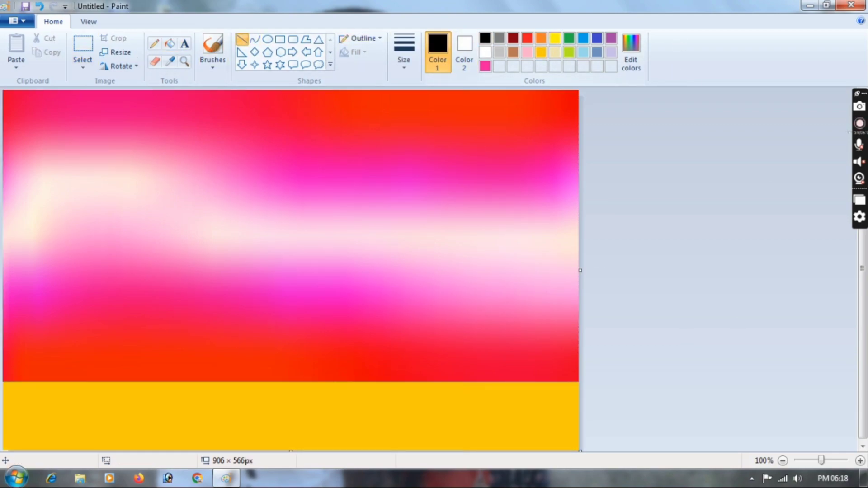
drag(2, 382, 579, 381)
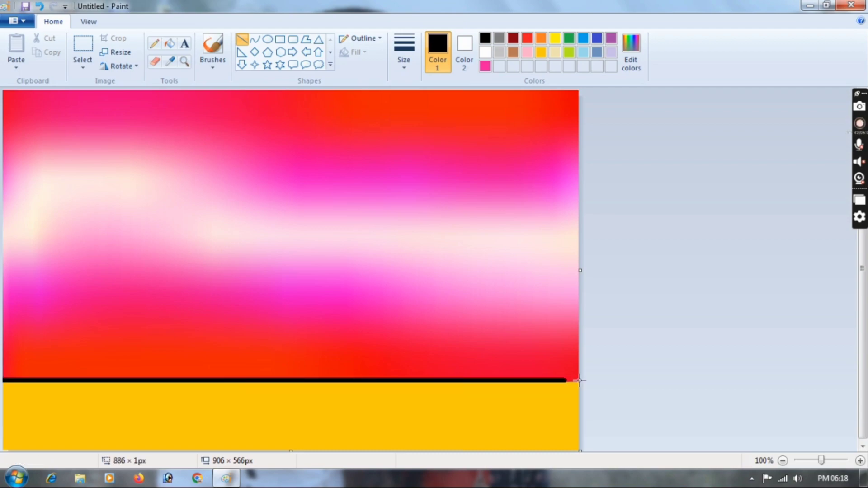
drag(423, 382, 423, 383)
click(397, 307)
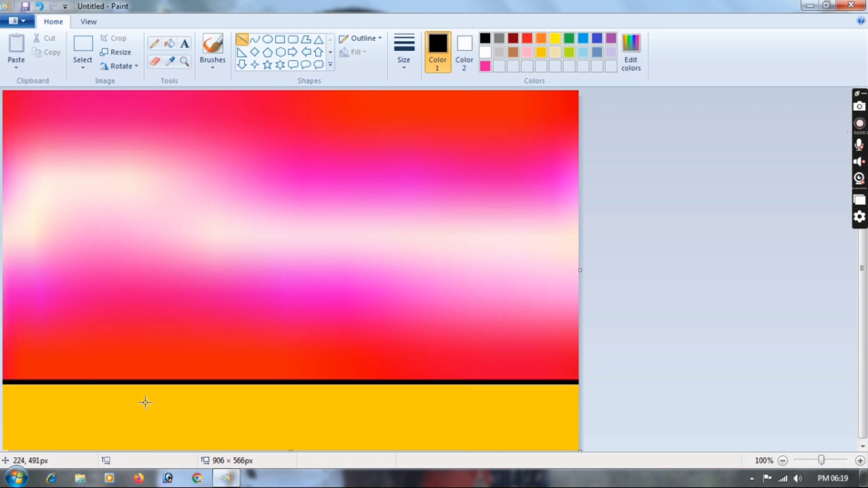
Step: Choose a thinner line width for drawing the floor planks
click(404, 51)
click(401, 142)
drag(28, 384, 3, 413)
click(56, 388)
drag(56, 388, 2, 448)
click(40, 6)
click(40, 6)
Step: Draw eight black plank lines slanting down and outward across the left part of the gold floor strip
mouse_move(18, 386)
mouse_down()
mouse_move(2, 394)
mouse_move(1, 410)
mouse_move(0, 402)
mouse_up()
drag(53, 385, 0, 435)
key(Escape)
drag(51, 385, 2, 427)
drag(81, 384, 5, 452)
drag(108, 384, 29, 460)
drag(140, 384, 71, 462)
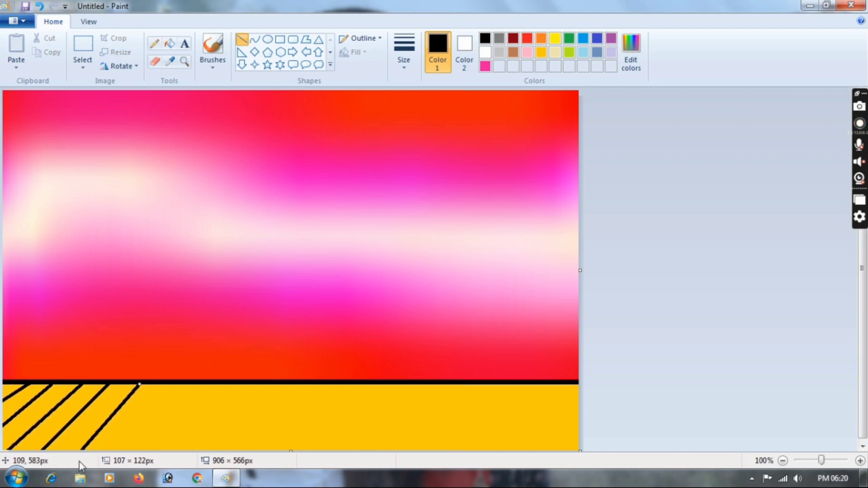
drag(170, 384, 119, 451)
drag(201, 384, 153, 451)
drag(224, 384, 194, 450)
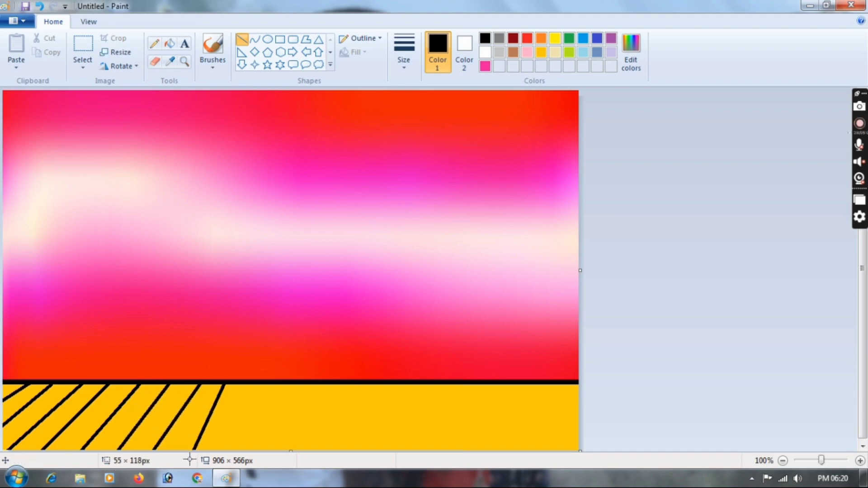
Step: Continue the black plank lines through the middle and right of the gold floor, fanning them outward to the right
mouse_move(241, 384)
mouse_down()
mouse_move(224, 451)
mouse_move(252, 412)
mouse_move(258, 451)
mouse_up()
mouse_move(267, 385)
mouse_down()
mouse_move(287, 460)
mouse_move(324, 457)
mouse_up()
drag(319, 384, 360, 462)
drag(349, 384, 400, 459)
drag(378, 384, 422, 444)
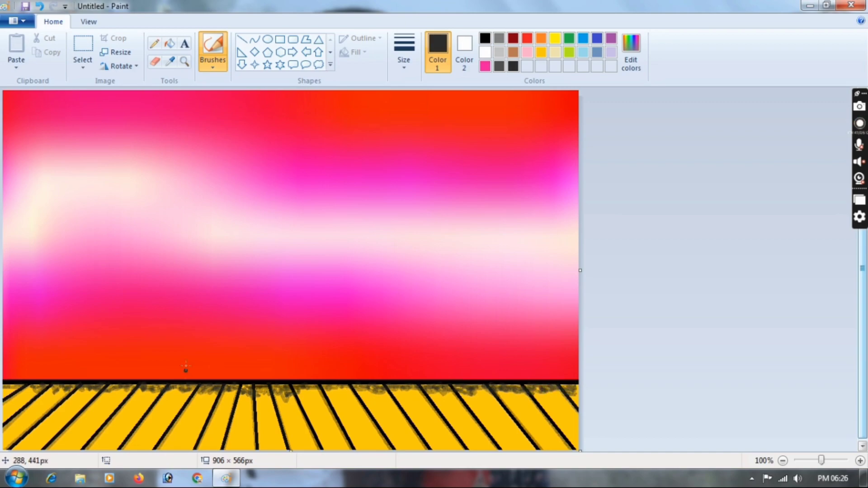
Step: Brush dark grey shading along the floor's upper edge, just under the black horizontal line
drag(49, 385, 53, 395)
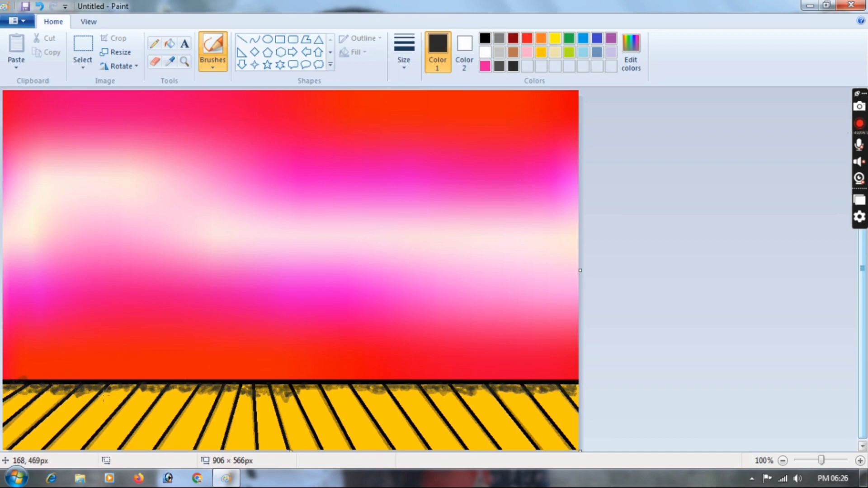
drag(155, 387, 180, 391)
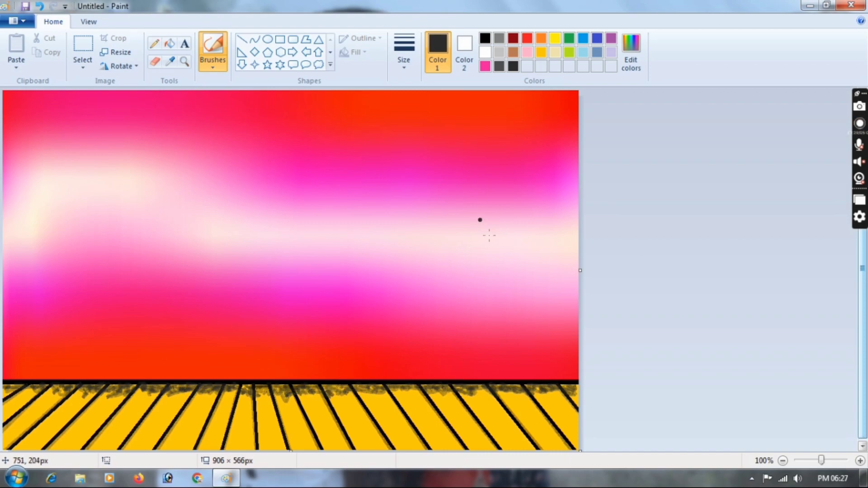
Step: Mix a custom brown (red 150, green 89, blue 7) and brush it along the plank lines in the left half of the floor
click(630, 45)
click(448, 163)
drag(569, 249, 569, 234)
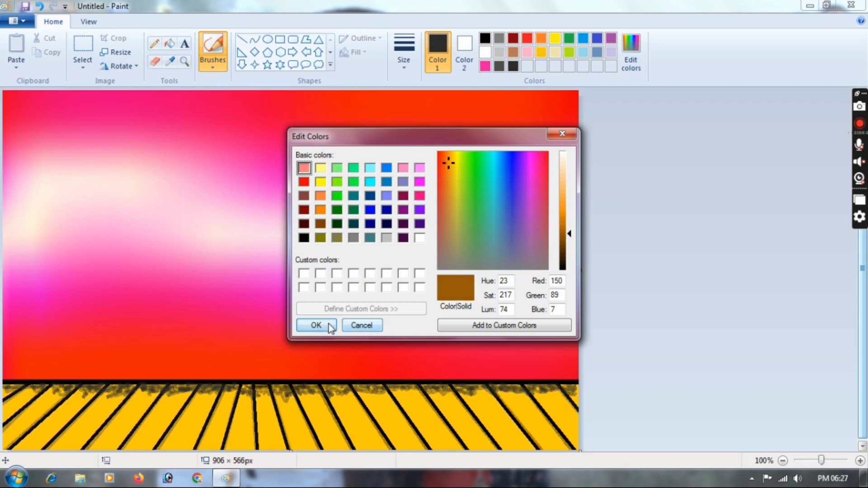
click(330, 326)
drag(227, 387, 205, 447)
drag(189, 403, 148, 461)
drag(203, 390, 156, 450)
mouse_move(142, 391)
mouse_down()
mouse_move(87, 450)
mouse_move(120, 450)
mouse_up()
drag(107, 392, 56, 445)
drag(76, 391, 14, 444)
drag(45, 390, 7, 426)
drag(15, 401, 9, 412)
Step: Brush along the plank lines in the right half of the floor, undoing the stray stroke across the planks
mouse_move(246, 389)
mouse_down()
mouse_move(237, 444)
mouse_move(266, 449)
mouse_up()
drag(276, 387, 299, 448)
drag(304, 392, 336, 447)
drag(330, 391, 367, 447)
drag(358, 392, 399, 445)
drag(392, 392, 435, 445)
drag(429, 390, 472, 445)
drag(461, 394, 502, 445)
mouse_move(507, 399)
mouse_down()
mouse_move(555, 445)
mouse_move(541, 445)
mouse_up()
drag(528, 391, 576, 447)
drag(560, 390, 580, 410)
mouse_move(198, 412)
mouse_down()
mouse_move(222, 398)
mouse_move(370, 399)
mouse_move(344, 394)
mouse_up()
click(40, 6)
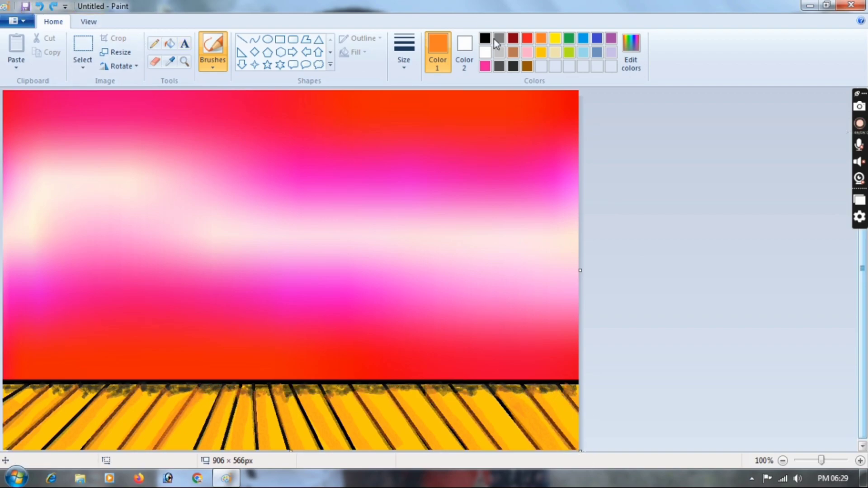
Step: Set up the Line tool with black and a solid outline, and retrace the leftmost plank line, undoing the second attempt
click(484, 38)
click(241, 40)
click(360, 39)
click(362, 69)
drag(30, 383, 1, 406)
drag(51, 384, 1, 427)
key(ctrl+z)
Step: Adjust the line width and retrace the plank lines in black from the second one to the middle of the floor
click(403, 58)
click(408, 140)
drag(52, 383, 1, 428)
drag(82, 382, 2, 453)
drag(109, 383, 43, 449)
drag(139, 384, 78, 455)
drag(170, 383, 116, 453)
drag(199, 384, 145, 459)
drag(225, 384, 216, 458)
mouse_move(254, 385)
mouse_down()
mouse_move(258, 453)
mouse_move(290, 454)
mouse_up()
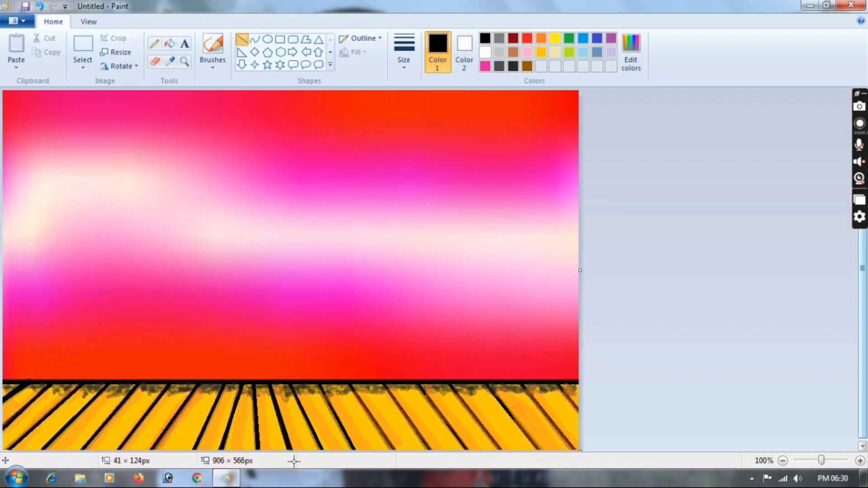
Step: Retrace the plank lines in black across the right half of the floor
drag(292, 385, 322, 451)
drag(319, 385, 353, 453)
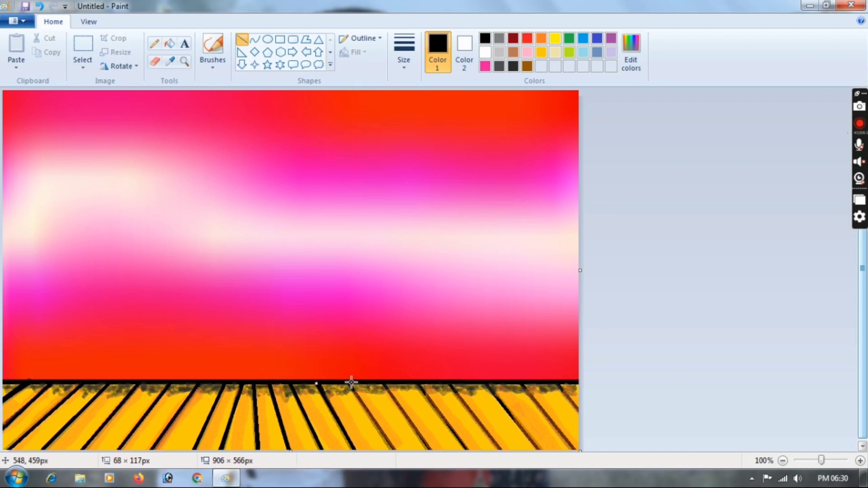
drag(351, 385, 393, 453)
drag(388, 384, 429, 455)
drag(420, 384, 469, 454)
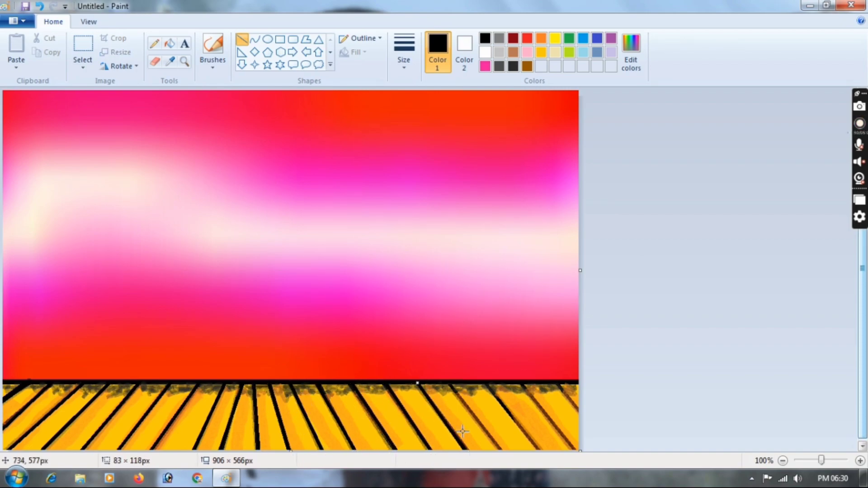
drag(452, 385, 459, 402)
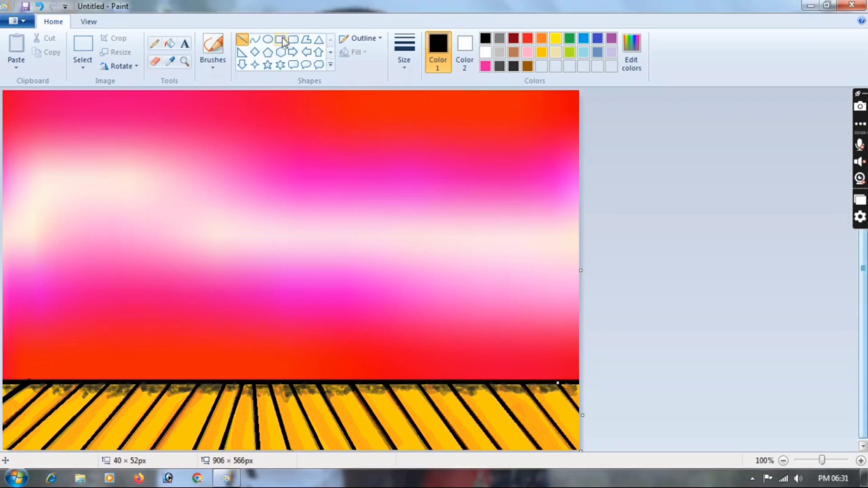
Step: Draw a black-filled rectangle about 916 × 7 px as a horizontal bar across the canvas above the floor
click(405, 60)
click(408, 88)
click(364, 40)
click(280, 40)
click(356, 52)
click(357, 85)
click(465, 52)
click(487, 38)
drag(4, 295, 586, 299)
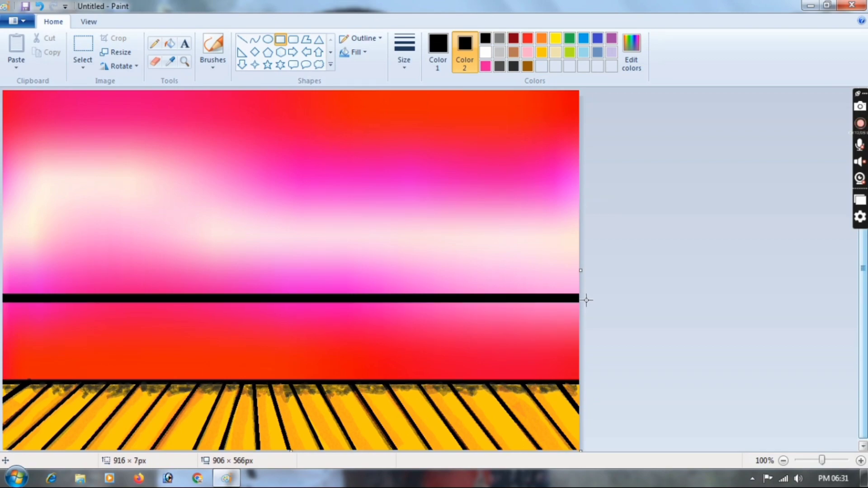
Step: Draw the first three pairs of slanted black post lines between the horizontal bar and the floor, starting at the left
click(242, 40)
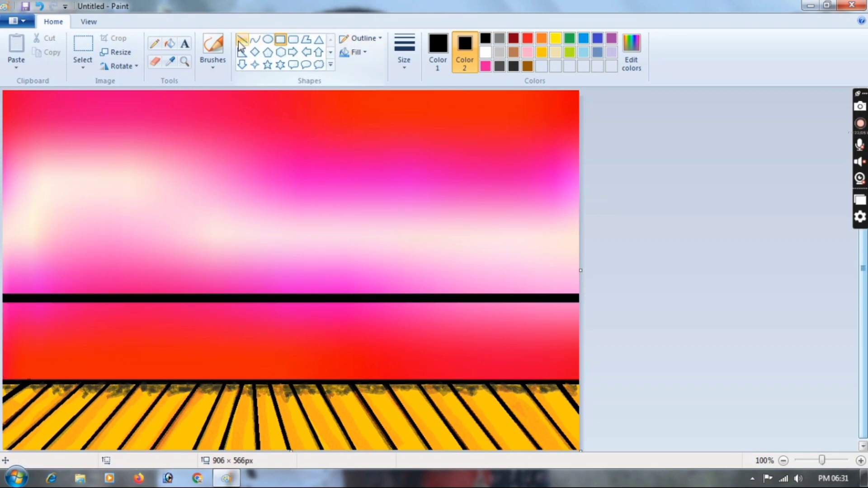
click(361, 38)
click(364, 70)
click(404, 47)
click(413, 155)
drag(34, 301, 4, 375)
drag(40, 300, 7, 378)
mouse_move(121, 301)
mouse_down()
mouse_move(83, 377)
mouse_move(98, 380)
mouse_up()
drag(224, 301, 191, 384)
drag(235, 301, 202, 382)
Step: Draw the fourth pair of slanted black post lines between the bar and the floor, undoing the misplaced lines
click(280, 302)
key(ctrl+z)
mouse_move(315, 303)
mouse_down()
mouse_move(288, 379)
mouse_move(296, 384)
mouse_up()
key(ctrl+z)
drag(343, 300, 305, 381)
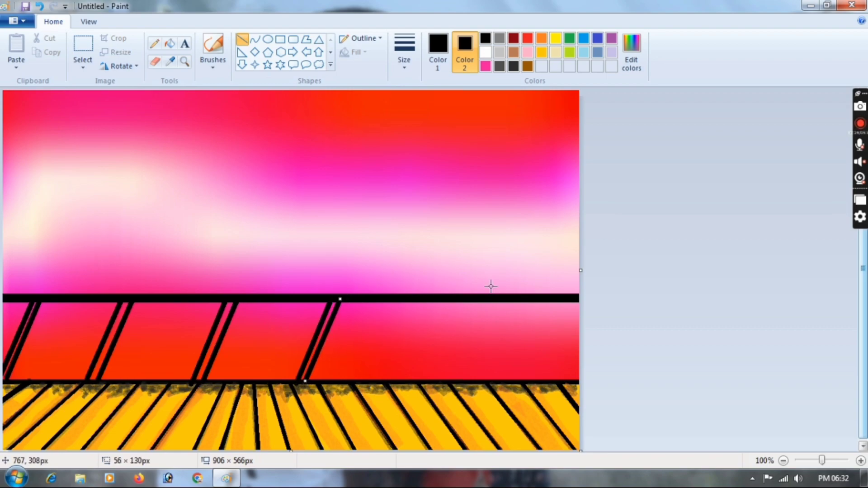
Step: Draw the fifth and sixth pairs of slanted post lines, plus a partial post at the canvas's right edge
mouse_move(433, 297)
mouse_down()
mouse_move(393, 381)
mouse_move(422, 341)
mouse_move(395, 383)
mouse_move(434, 297)
mouse_move(438, 312)
mouse_move(406, 381)
mouse_up()
mouse_move(503, 299)
mouse_down()
mouse_move(482, 356)
mouse_move(491, 379)
mouse_up()
key(ctrl+z)
drag(532, 300, 497, 381)
click(580, 350)
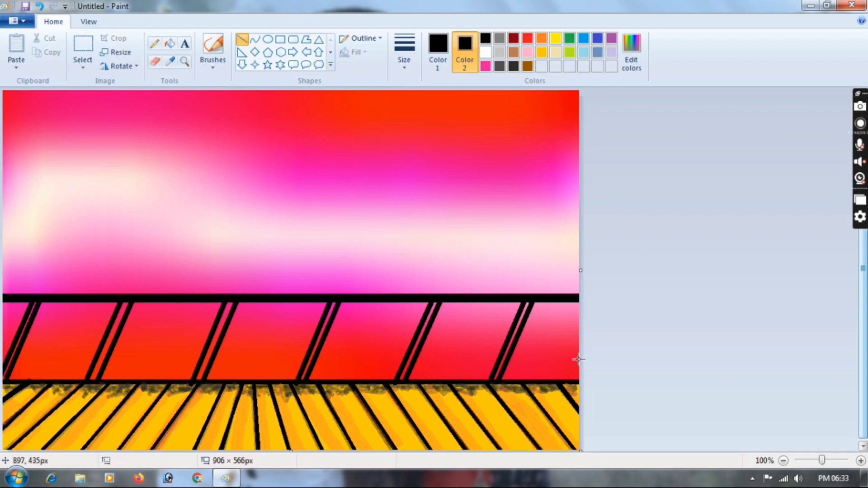
drag(569, 376, 565, 381)
Step: Make the sixth through second slanted posts solid black by drawing lines in the gaps between their paired lines
drag(528, 303, 496, 382)
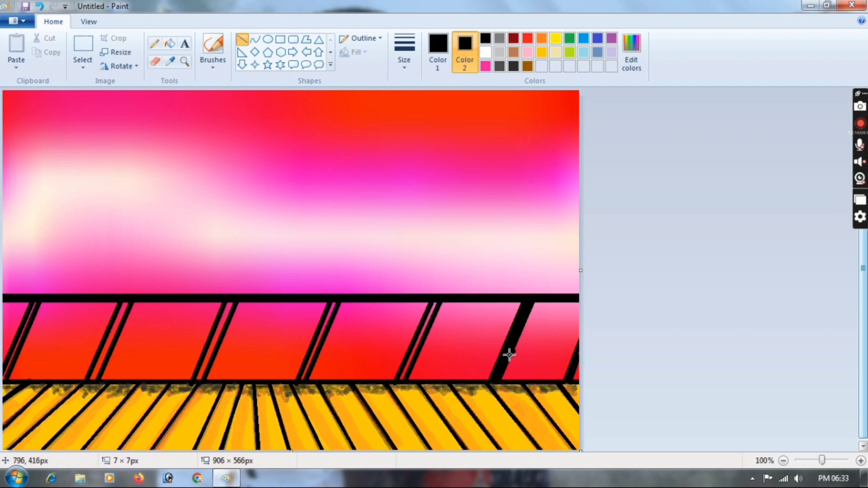
drag(437, 302, 401, 382)
drag(333, 303, 300, 382)
drag(234, 302, 195, 382)
drag(124, 304, 90, 378)
drag(240, 303, 201, 380)
drag(129, 302, 92, 380)
Step: Fill the gap in the leftmost slanted post with black lines, undoing and redrawing the misplaced one
drag(39, 302, 2, 380)
drag(29, 302, 2, 363)
key(ctrl+z)
drag(26, 301, 2, 361)
click(680, 238)
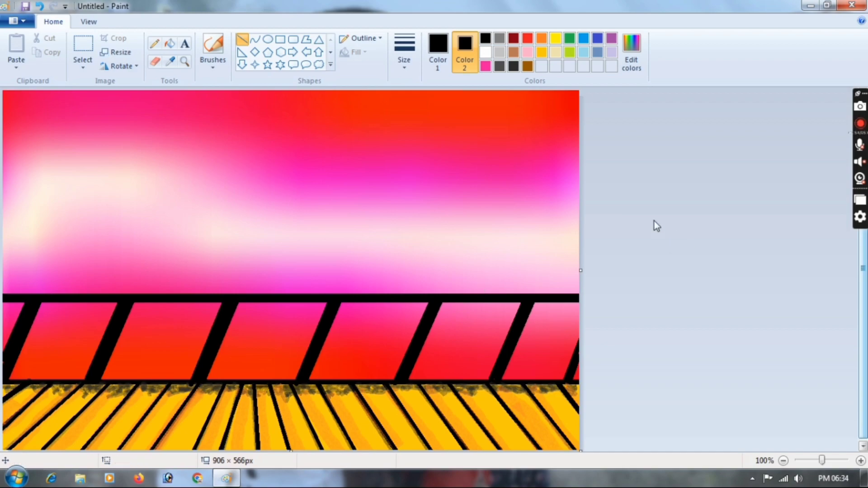
Step: Paint black curls with the brush on the upper right side of the first three railing posts
click(214, 54)
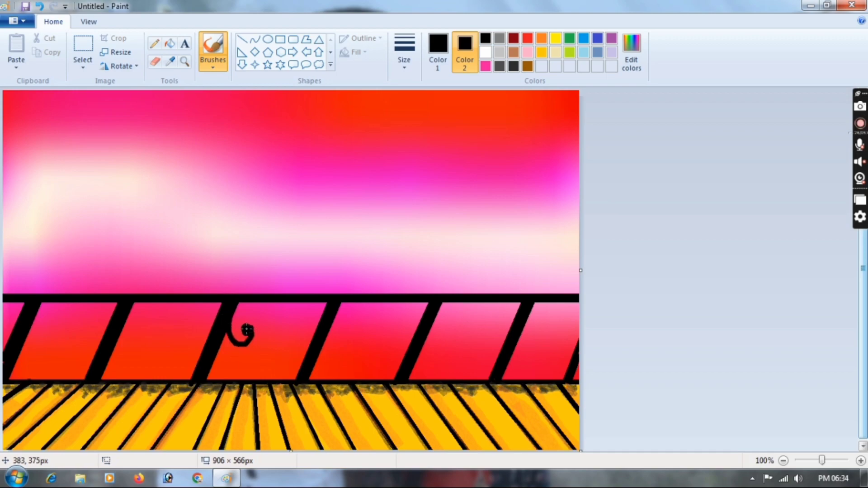
key(ctrl+z)
drag(30, 319, 46, 326)
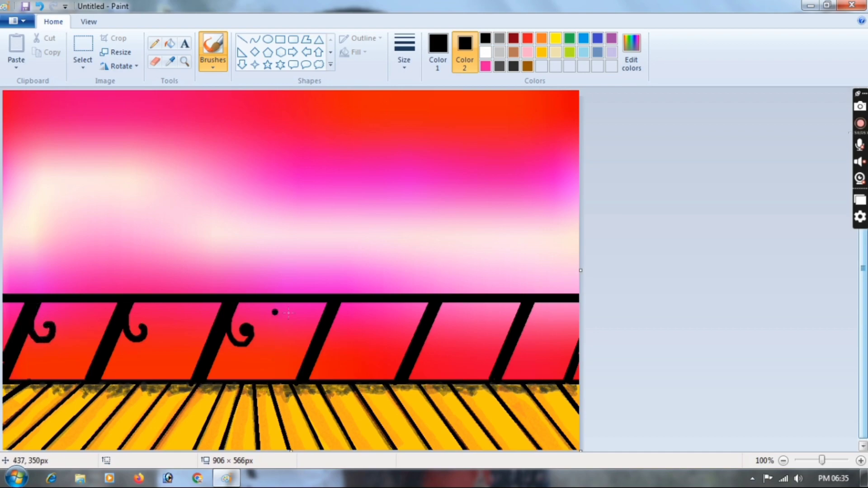
Step: Paint matching black curls on the upper right side of the fourth, fifth and sixth posts, undoing the misplaced strokes
key(ctrl+z)
mouse_move(336, 306)
mouse_down()
mouse_move(344, 334)
mouse_move(356, 327)
mouse_up()
key(ctrl+z)
mouse_move(336, 306)
mouse_down()
mouse_move(343, 336)
mouse_move(354, 325)
mouse_up()
key(ctrl+z)
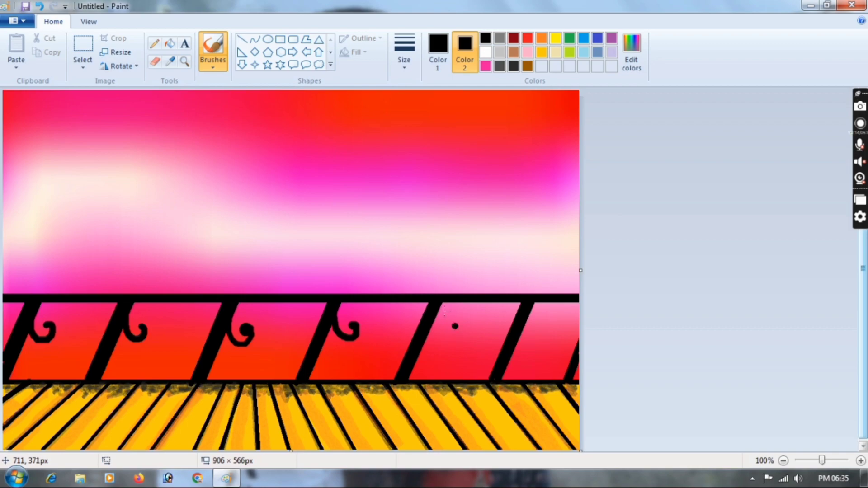
drag(531, 330, 542, 326)
key(ctrl+z)
drag(531, 312, 542, 325)
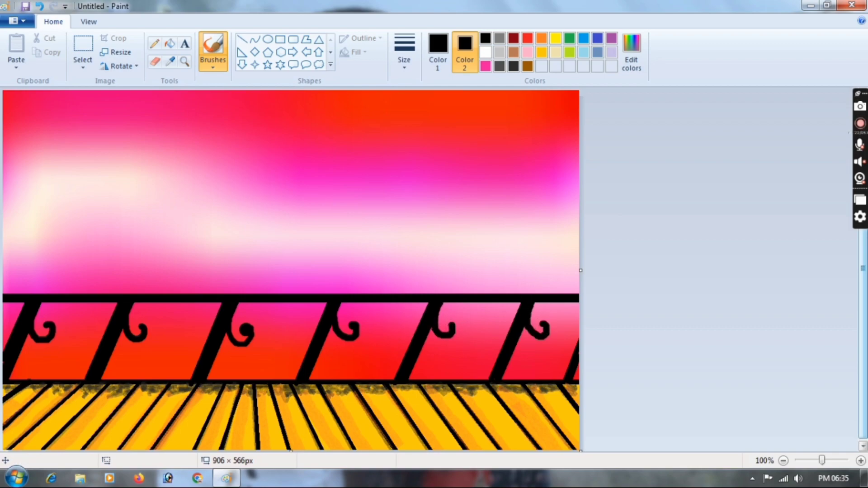
Step: Paint mirrored black curls on the lower left side of the railing posts, undoing the misplaced strokes
key(ctrl+z)
mouse_move(308, 350)
mouse_down()
mouse_move(271, 370)
mouse_move(284, 365)
mouse_up()
key(ctrl+z)
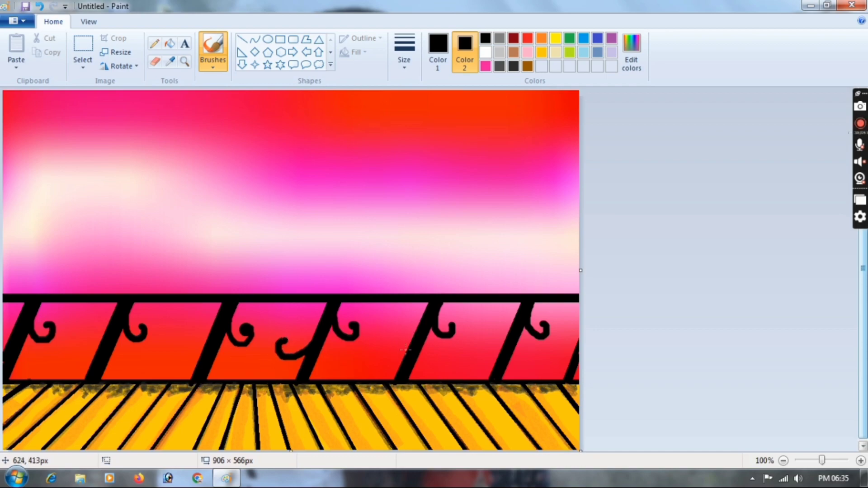
drag(547, 348, 565, 367)
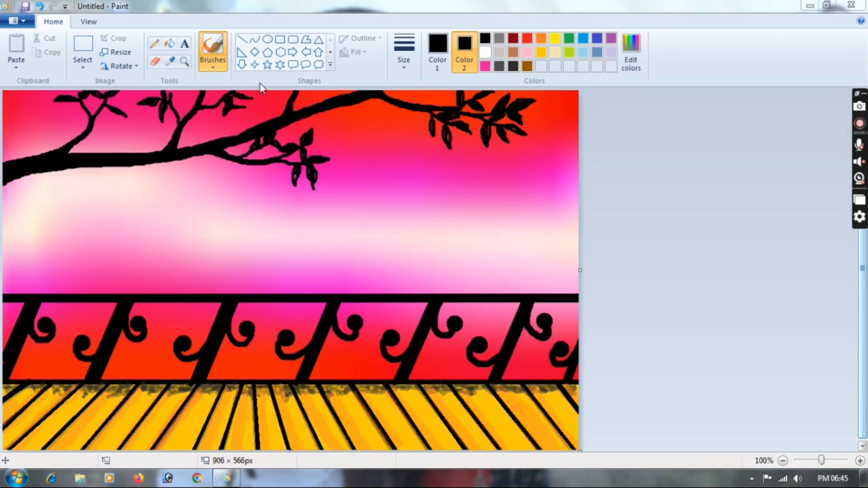
Step: Draw an unfilled black pentagon about 121 × 151 px for a lantern and place it below the tree branch
click(274, 59)
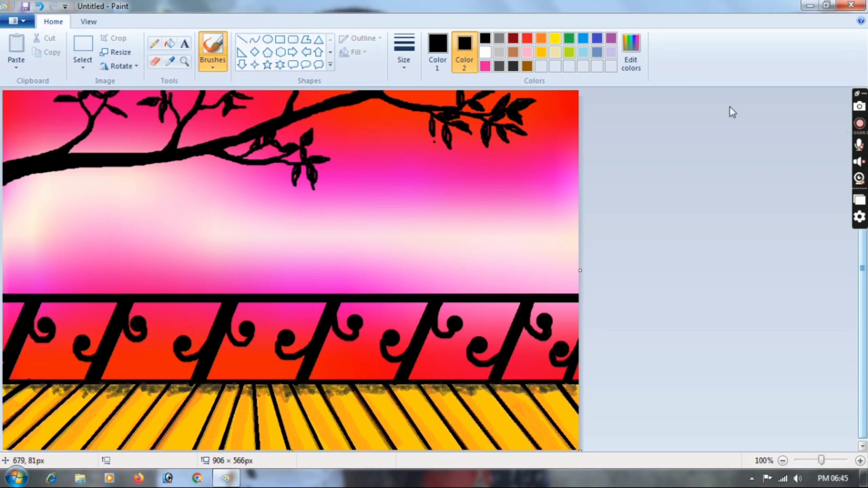
click(270, 53)
drag(356, 141, 401, 218)
key(ctrl+z)
click(356, 52)
click(368, 66)
mouse_move(359, 143)
mouse_down()
mouse_move(442, 227)
mouse_move(435, 238)
mouse_up()
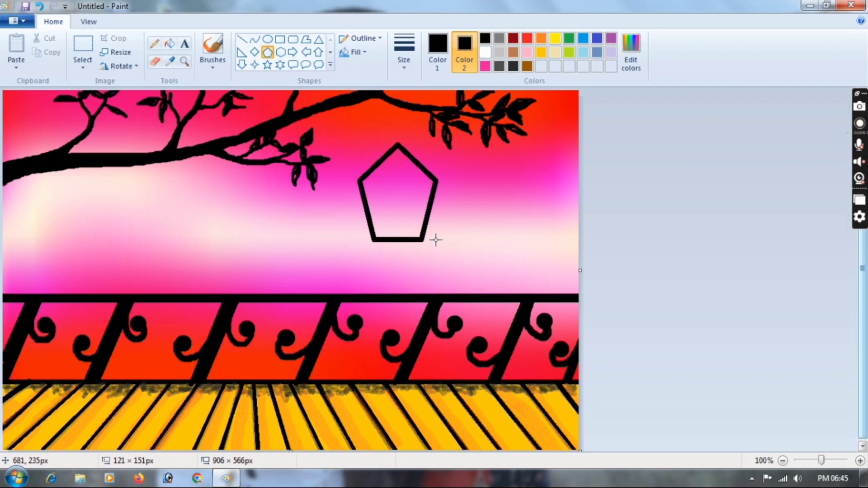
drag(398, 205, 392, 219)
Step: Draw a horizontal black line across the pentagon's shoulders and fill the roof triangle above it with black strokes
click(242, 39)
drag(345, 189, 420, 190)
drag(383, 158, 355, 187)
drag(385, 155, 418, 189)
mouse_move(361, 187)
mouse_down()
mouse_move(408, 187)
mouse_move(371, 179)
mouse_move(381, 167)
mouse_move(406, 180)
mouse_move(379, 179)
mouse_up()
click(212, 47)
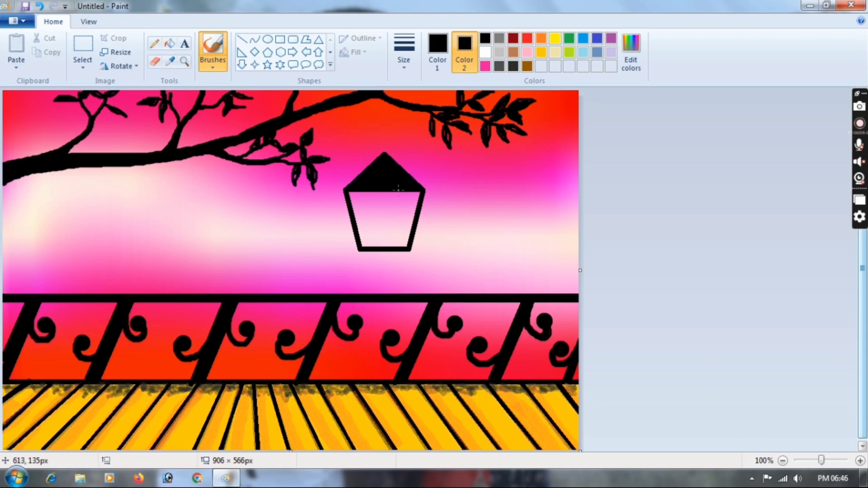
Step: Extend and thicken the lantern's base with black horizontal lines and draw a vertical stem about 21 px long under the roof
click(242, 39)
drag(355, 248, 413, 247)
click(407, 68)
click(421, 132)
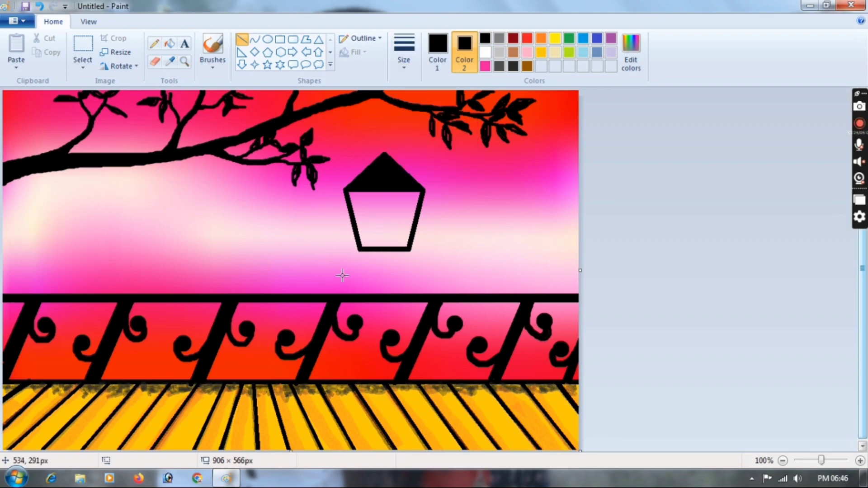
drag(355, 250, 416, 248)
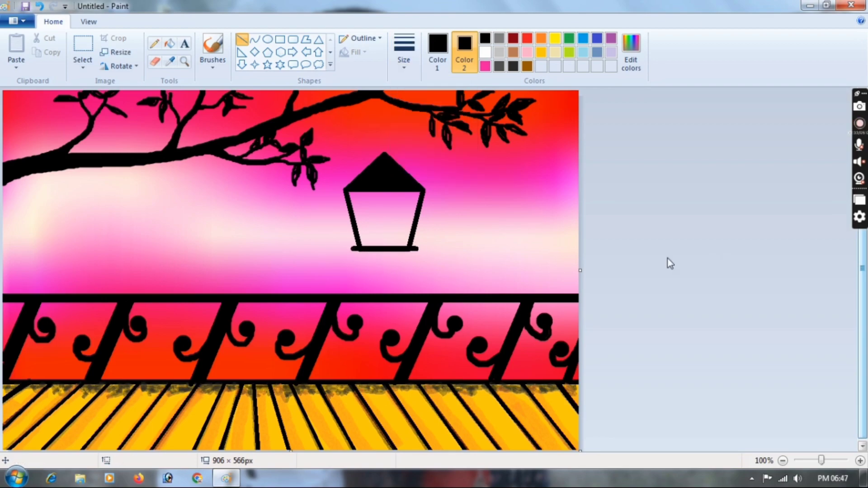
mouse_move(353, 250)
mouse_down()
mouse_move(419, 250)
mouse_move(378, 251)
mouse_move(405, 250)
mouse_up()
click(378, 262)
drag(382, 193, 382, 205)
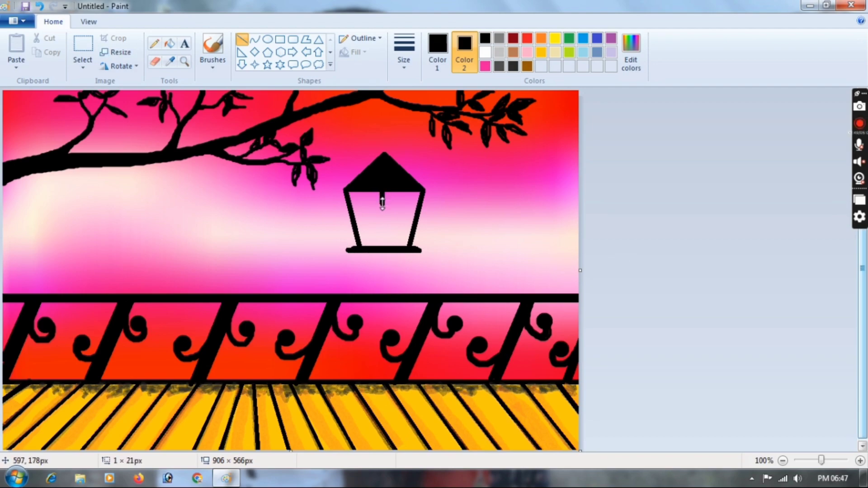
Step: Draw a solid black ellipse as a knob on the peak of the lantern's roof
click(267, 39)
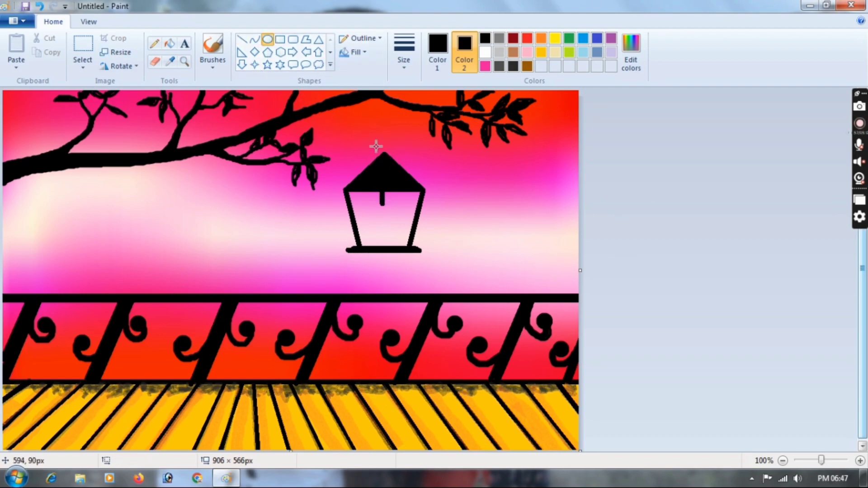
click(359, 56)
click(361, 83)
drag(372, 143, 395, 161)
mouse_move(396, 153)
mouse_down()
mouse_move(388, 154)
mouse_move(396, 154)
mouse_up()
click(383, 253)
Step: Draw a solid white circle about 42 × 43 px as the bulb inside the lantern, with white outline and fill
click(486, 53)
drag(375, 204, 400, 230)
key(Escape)
click(431, 46)
click(486, 52)
drag(370, 205, 396, 231)
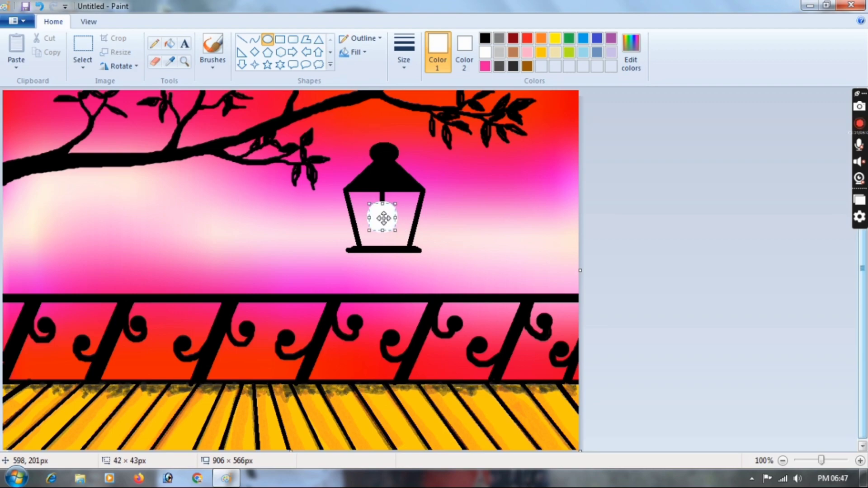
click(685, 210)
Step: Draw a thin vertical black line from the tree branch down to the lantern's knob
click(242, 40)
click(485, 38)
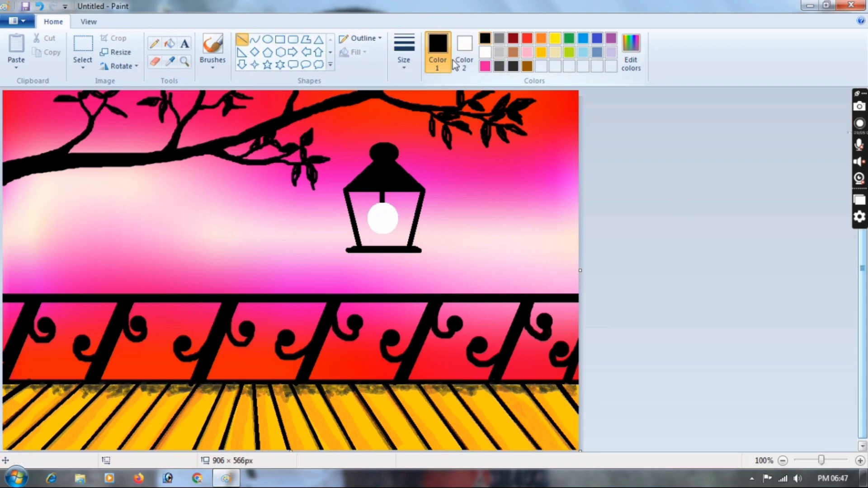
drag(383, 92, 383, 145)
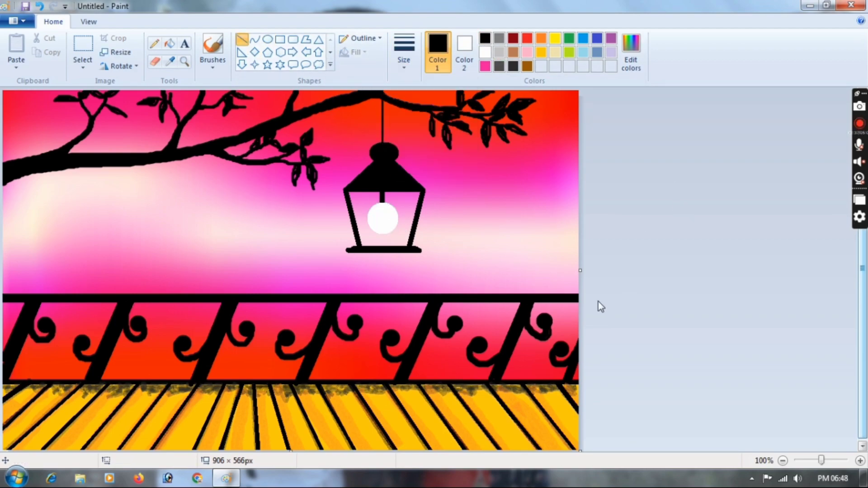
Step: Draw narrow black-filled rectangles as ledges across the lantern's roof, one along its lower edge and two higher, undoing the misplaced one
click(403, 52)
click(416, 161)
click(280, 39)
click(465, 48)
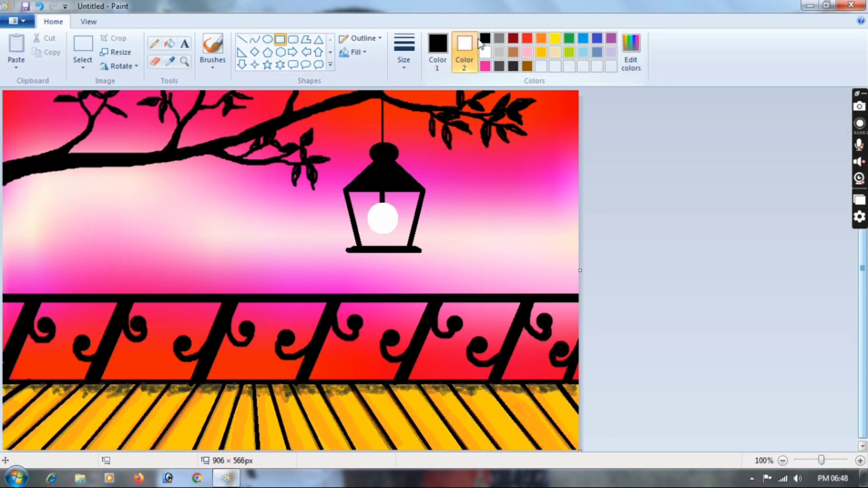
click(485, 38)
drag(340, 185, 428, 190)
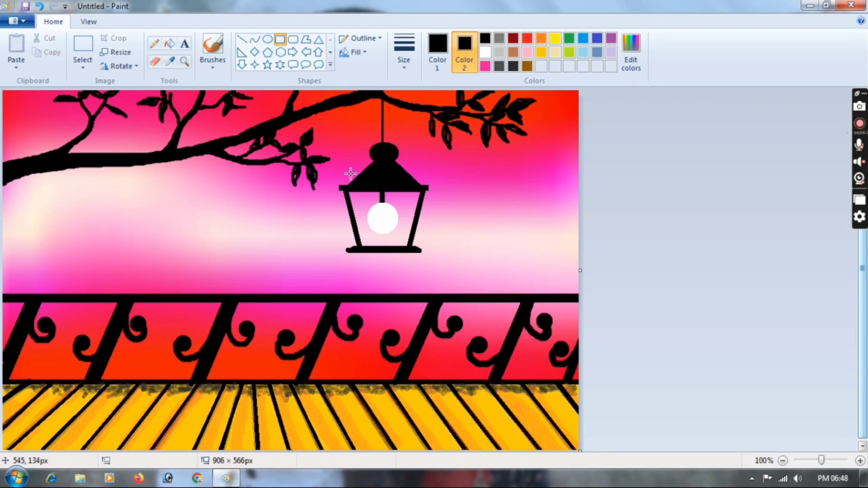
drag(364, 159, 405, 251)
key(ctrl+z)
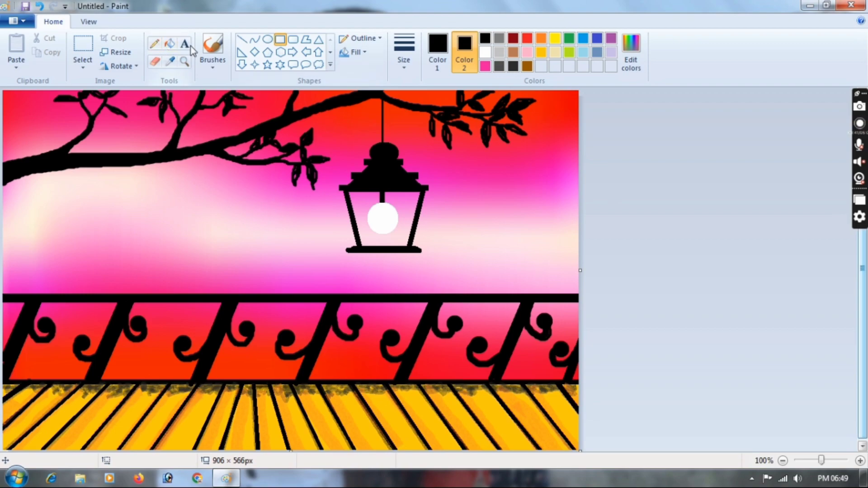
Step: Paint small black flying birds with the brush on either side of the lantern, undoing the misplaced strokes
click(213, 50)
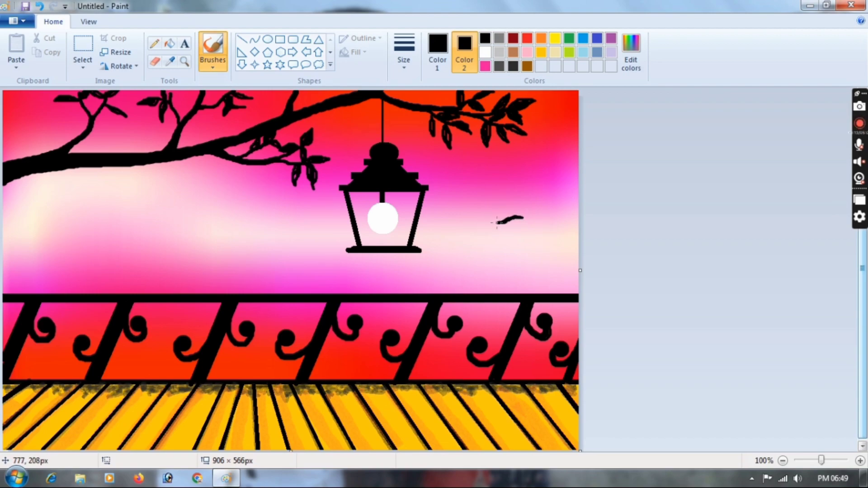
key(ctrl+z)
key(ctrl+z)
mouse_move(260, 229)
mouse_down()
mouse_move(285, 226)
mouse_move(241, 228)
mouse_up()
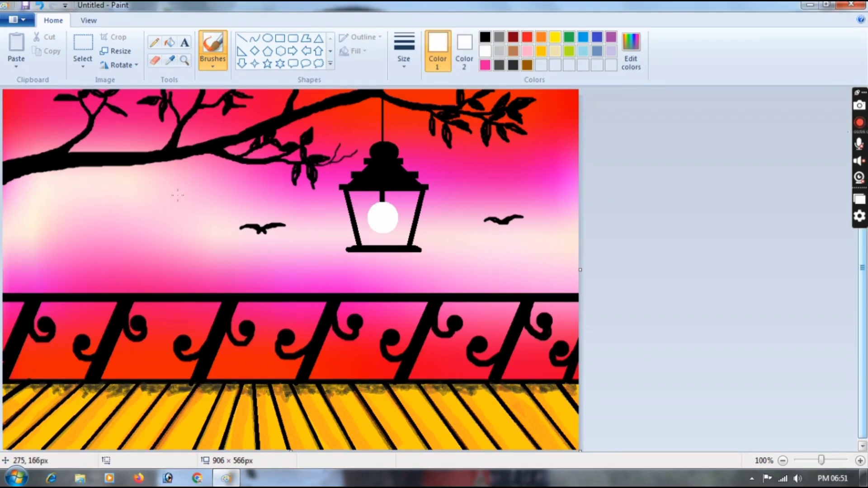
Step: Dot small white stars across the sky with the brush
click(411, 126)
click(439, 94)
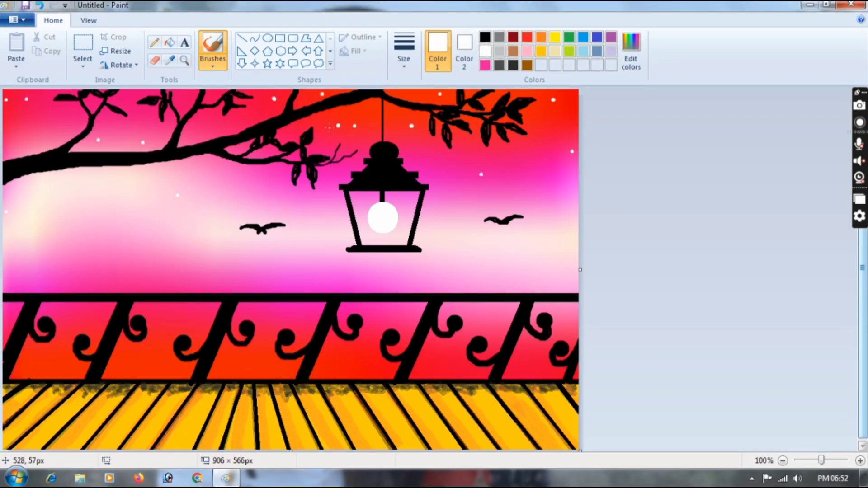